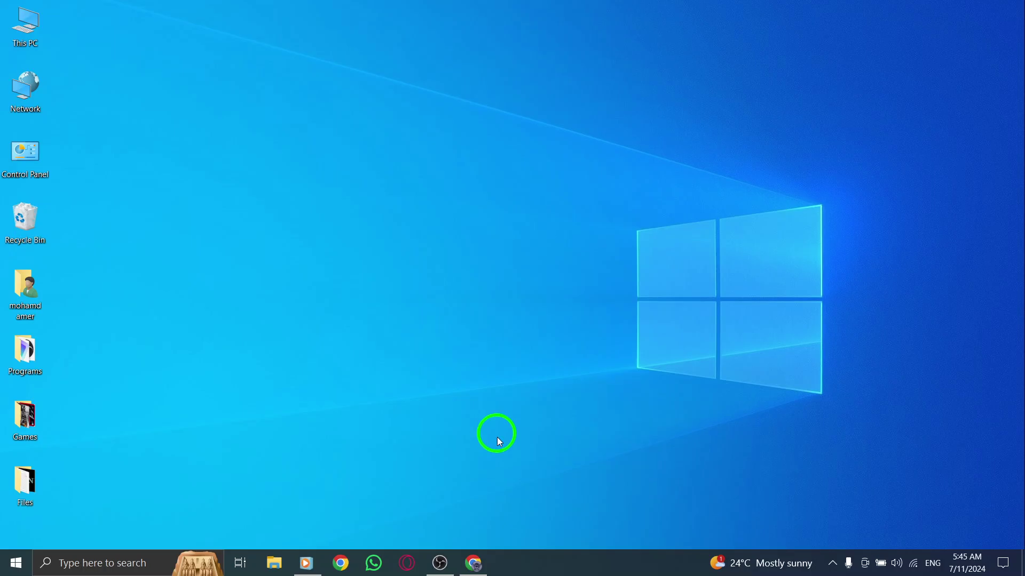
# Step: Bring Chrome forward and show WhatsApp Web's site-info panel with its microphone and notification permissions
pyautogui.click(478, 560)
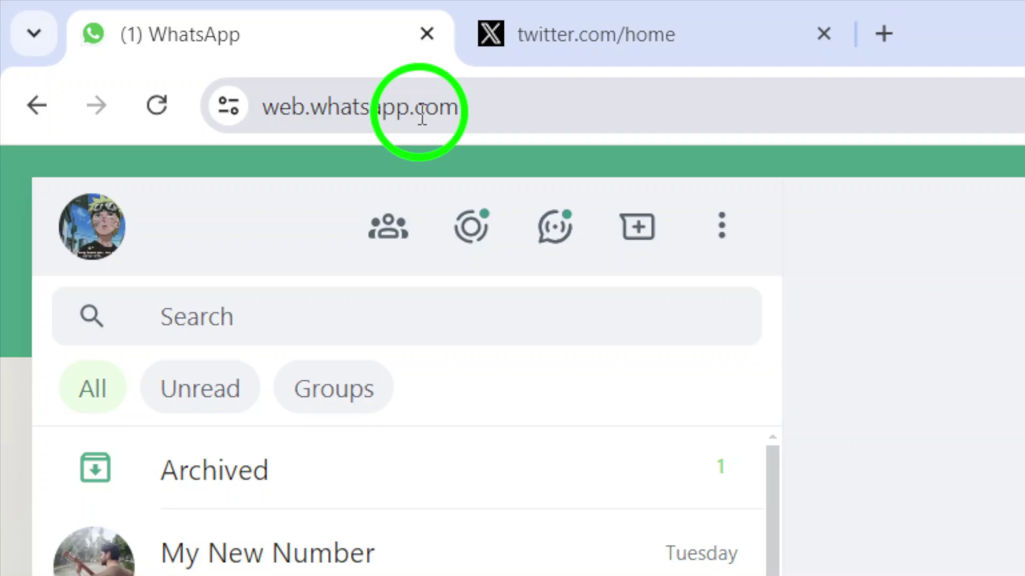
pyautogui.click(231, 107)
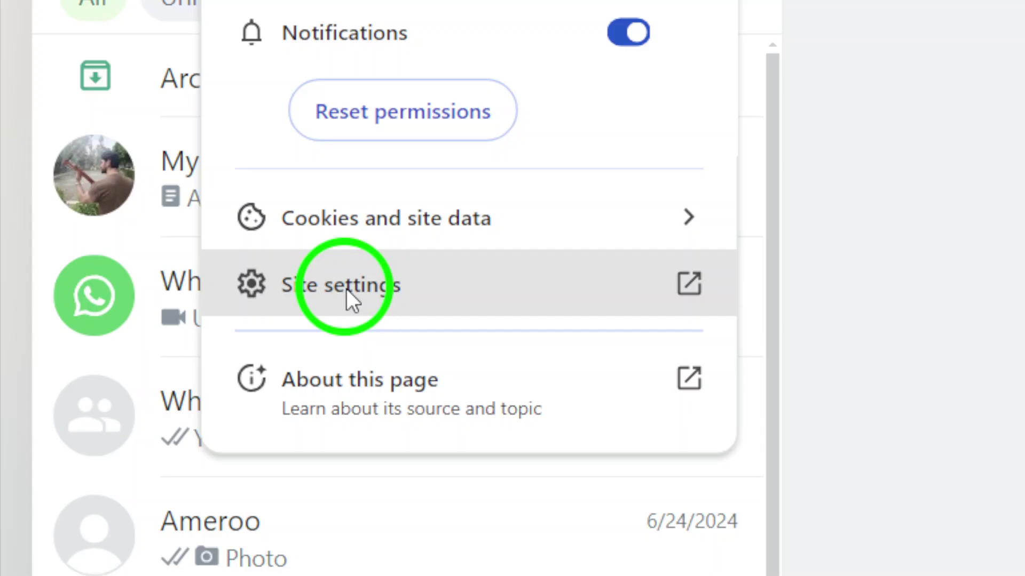
# Step: Go from the site-info popup to the full Site settings page for web.whatsapp.com
pyautogui.click(375, 292)
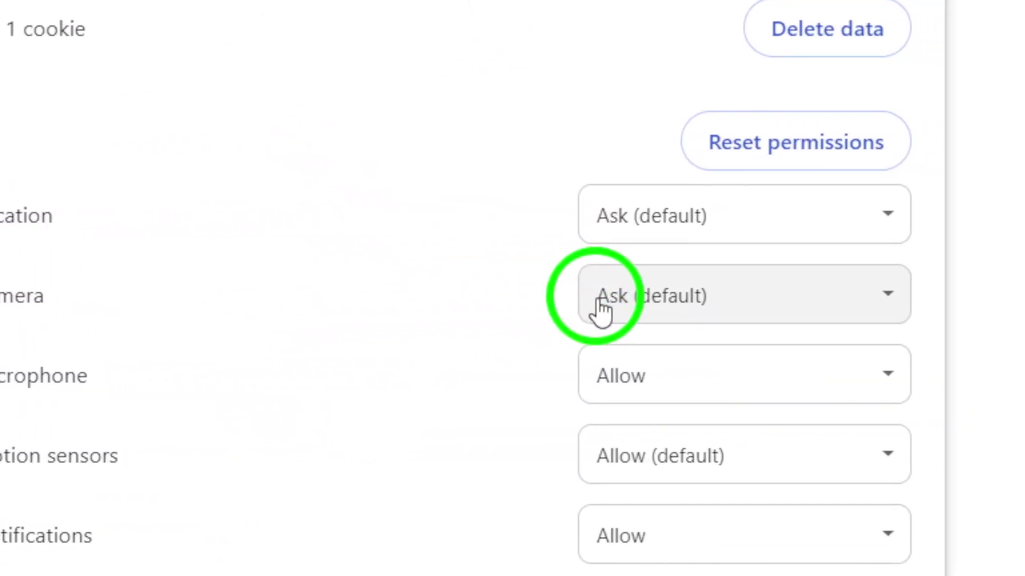
# Step: Set web.whatsapp.com's Camera permission to Allow, close Settings, and dismiss the reload notice
pyautogui.click(532, 312)
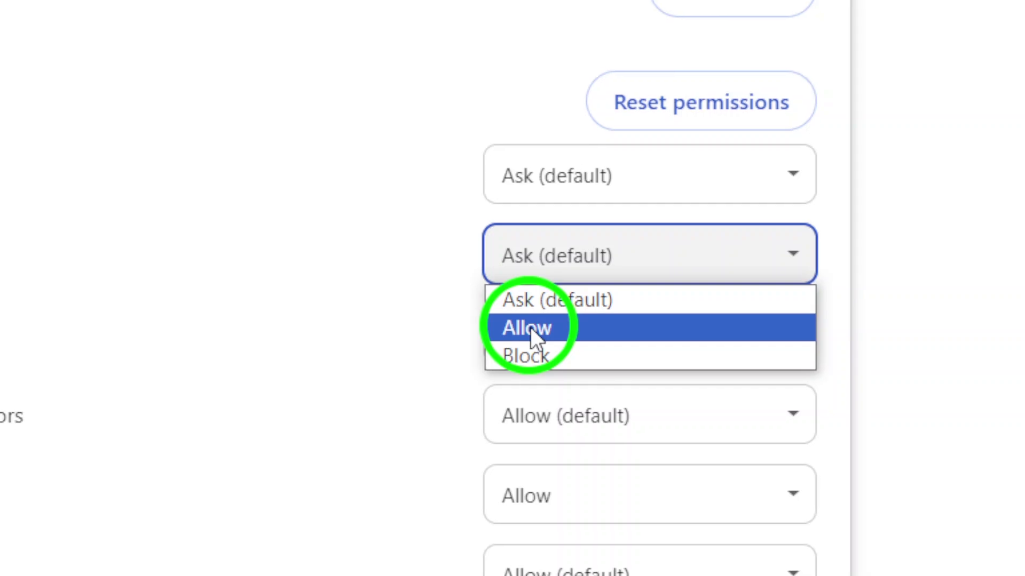
pyautogui.click(545, 360)
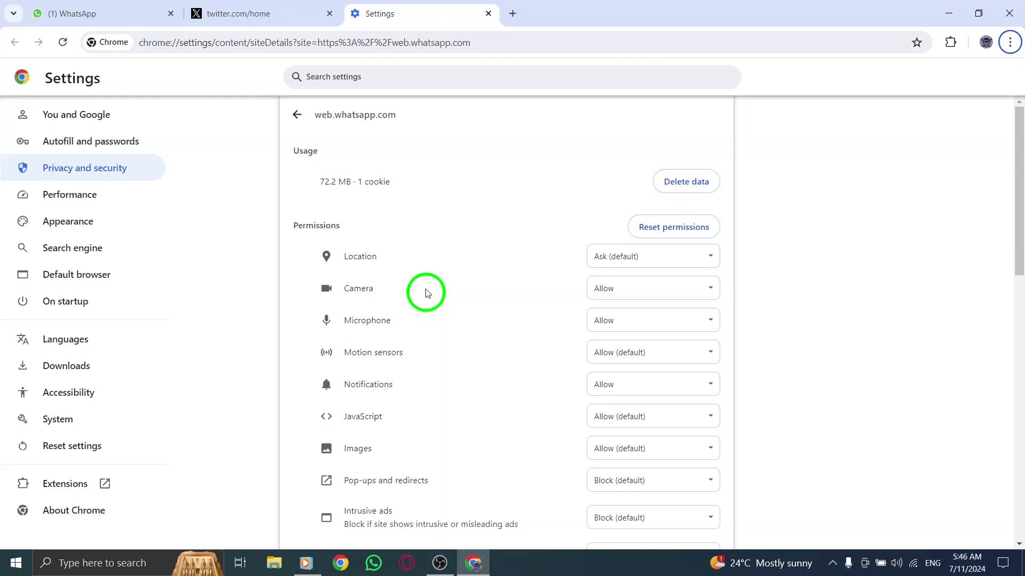
pyautogui.click(488, 13)
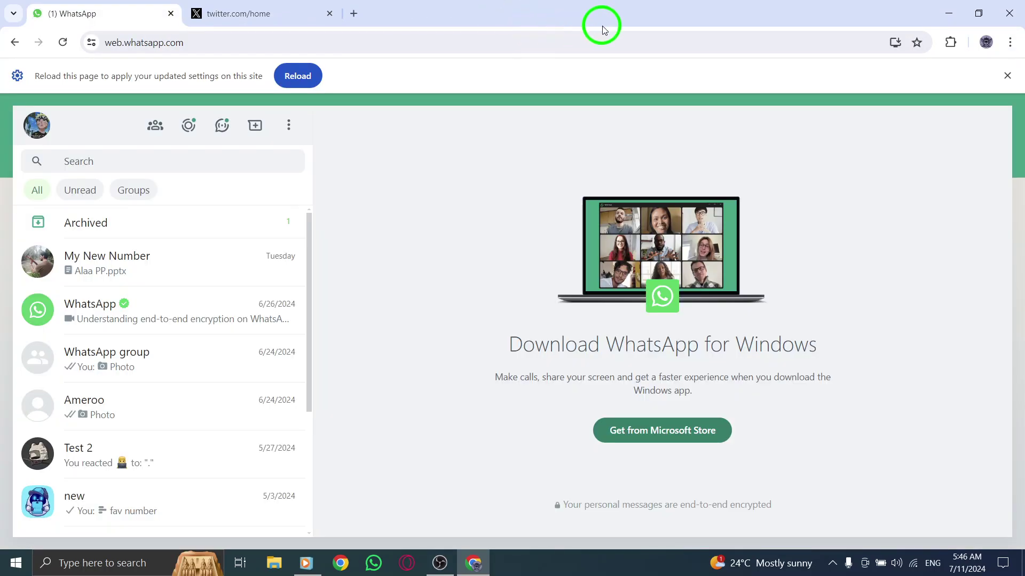
pyautogui.click(1008, 75)
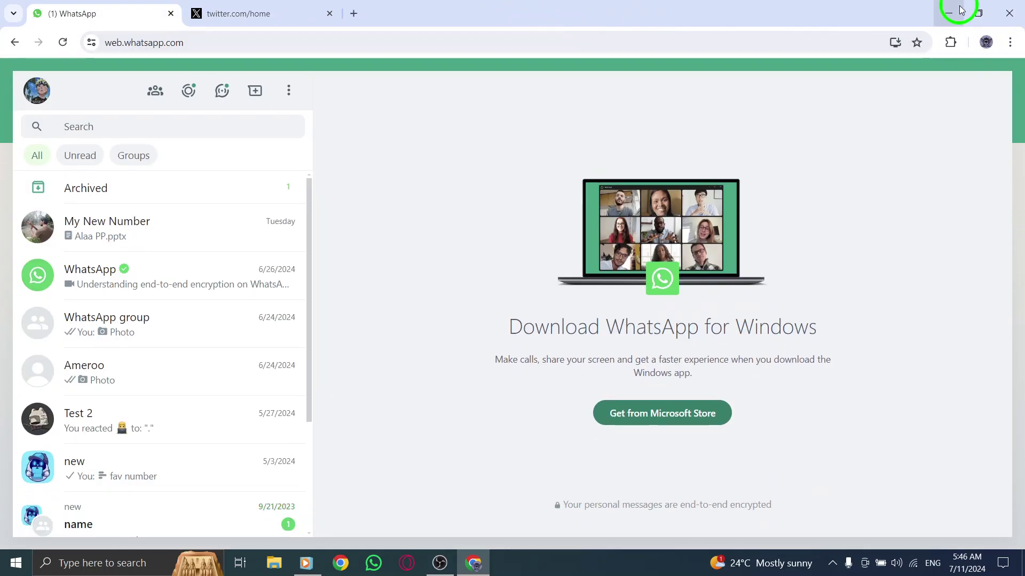
# Step: Minimize the Chrome window to reveal the Windows desktop
pyautogui.click(962, 11)
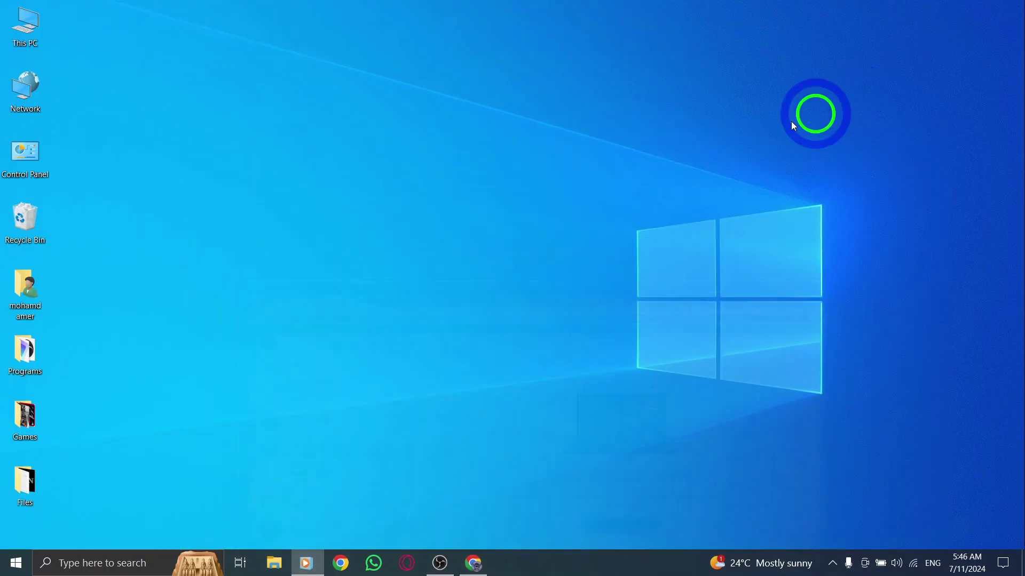